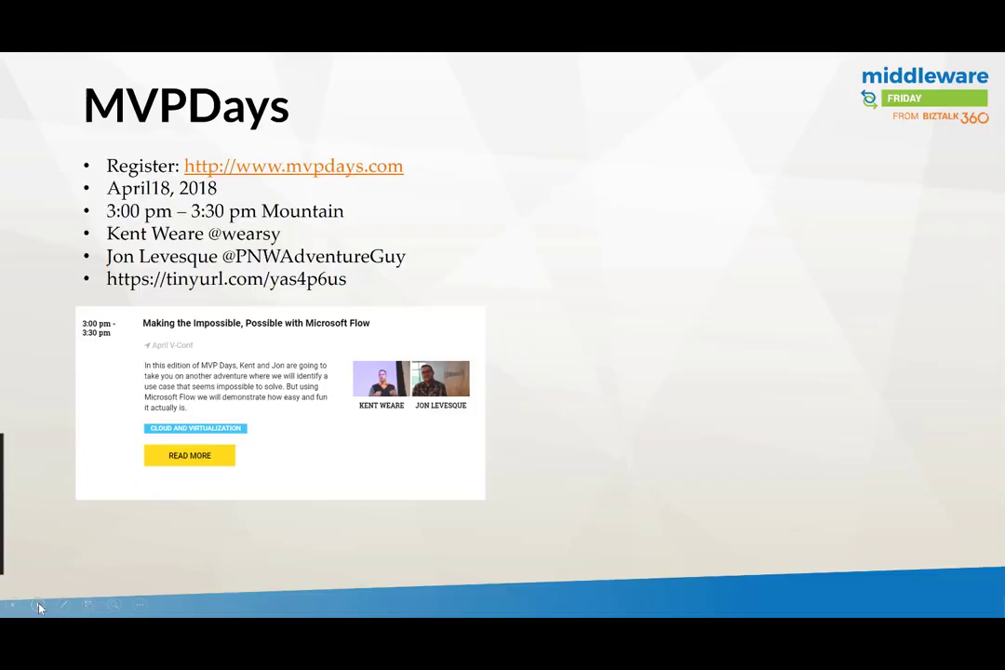
# Advance the PowerPoint slideshow from the MVPDays slide to the Incidents slide.
pyautogui.click(38, 606)
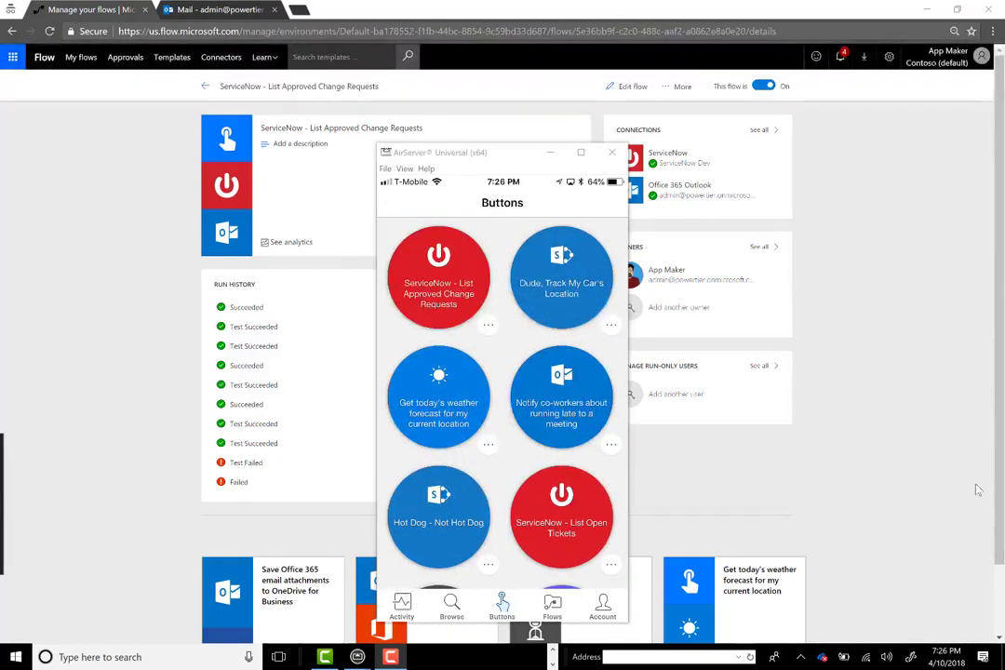
# Open the Upcoming Approved Change Requests email in its own window, then return to the flow.
pyautogui.click(212, 9)
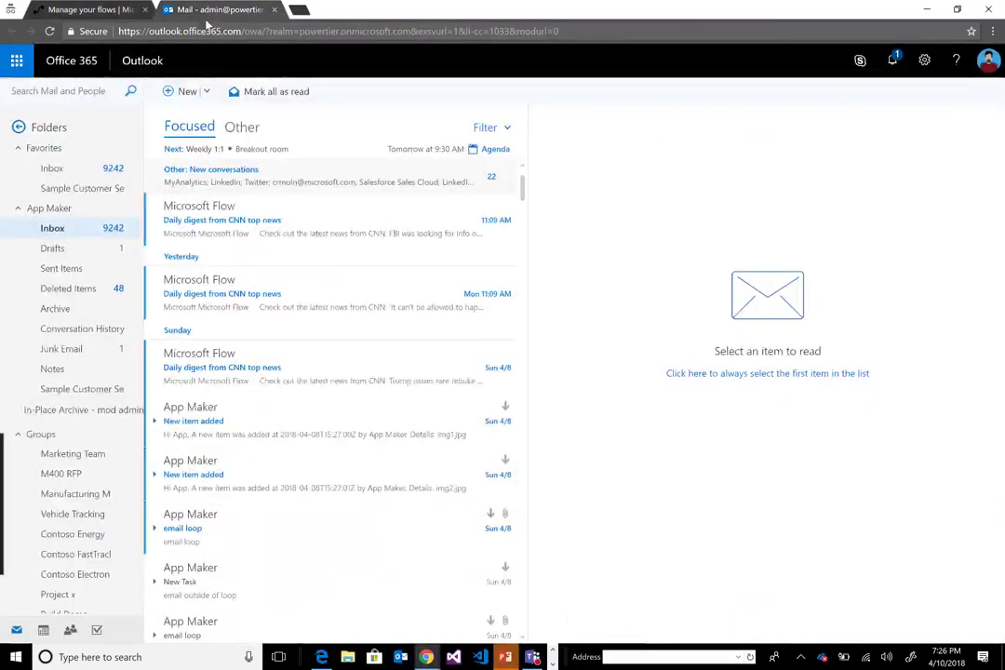
pyautogui.click(265, 229)
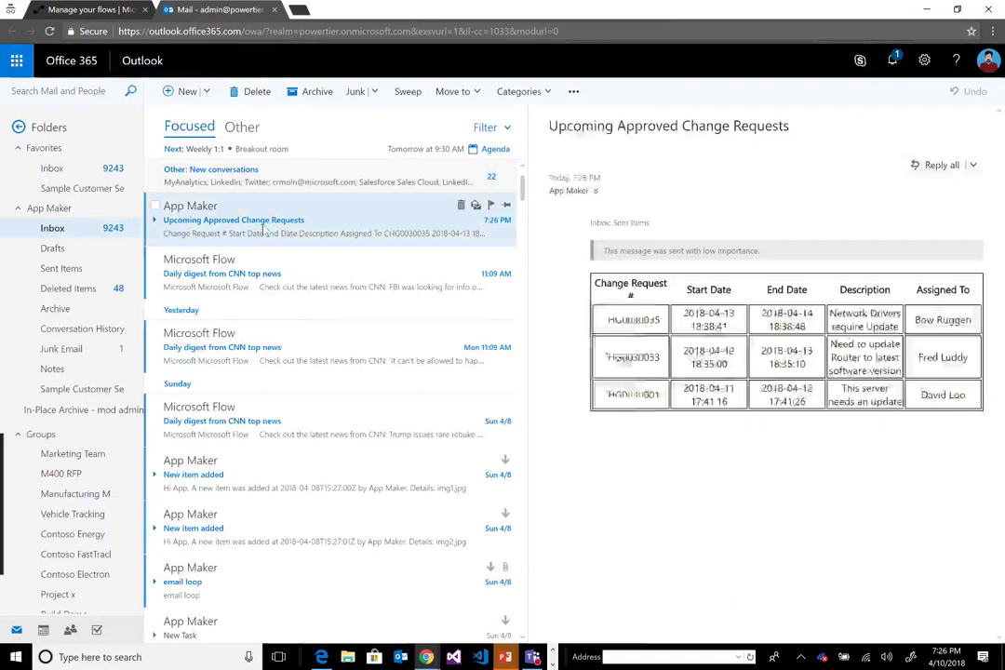
pyautogui.doubleClick(264, 229)
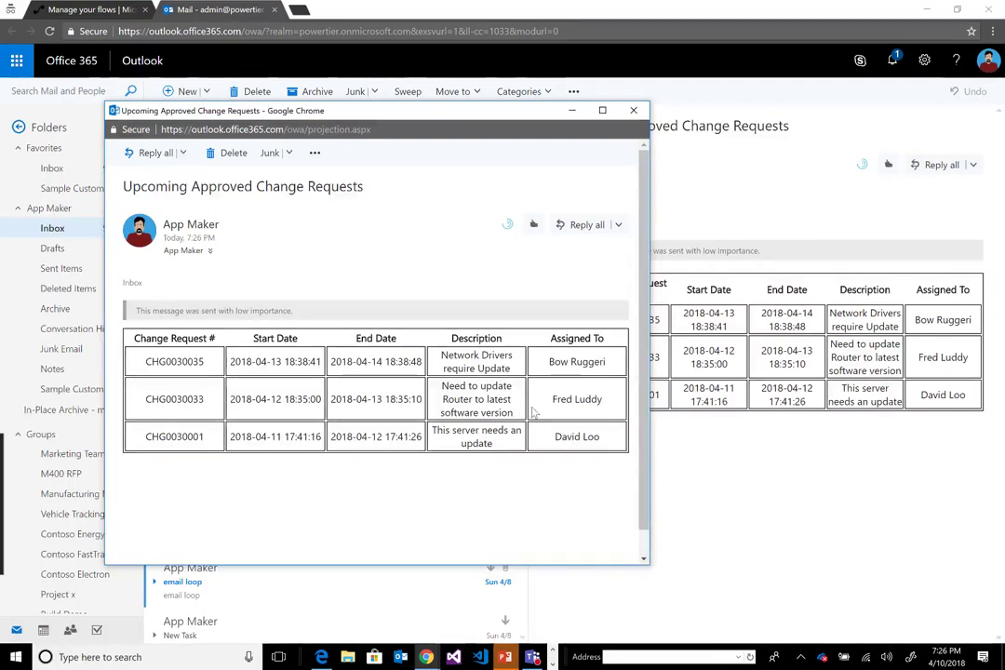
pyautogui.click(711, 459)
pyautogui.click(61, 9)
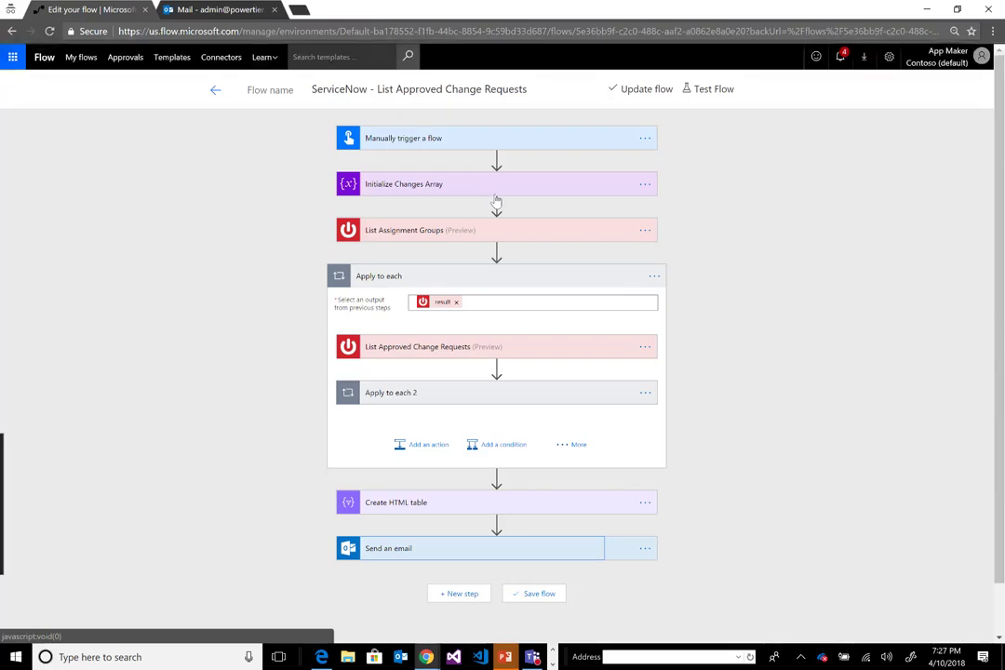
# Check the manual trigger's Assignment Group input, then expand the Initialize Changes Array step.
pyautogui.click(532, 136)
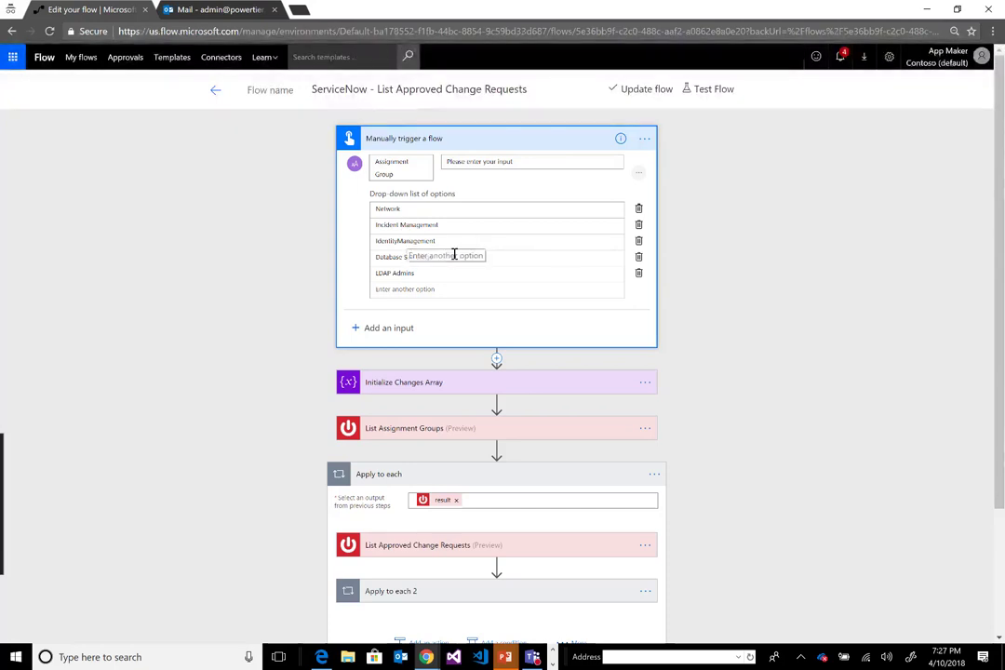
pyautogui.click(414, 133)
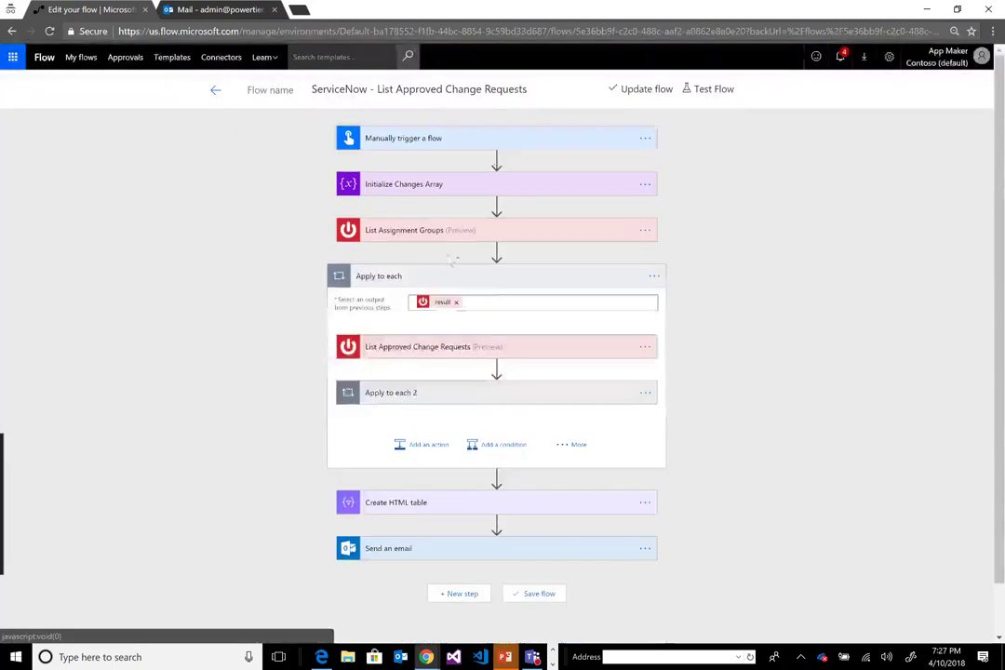
pyautogui.click(449, 186)
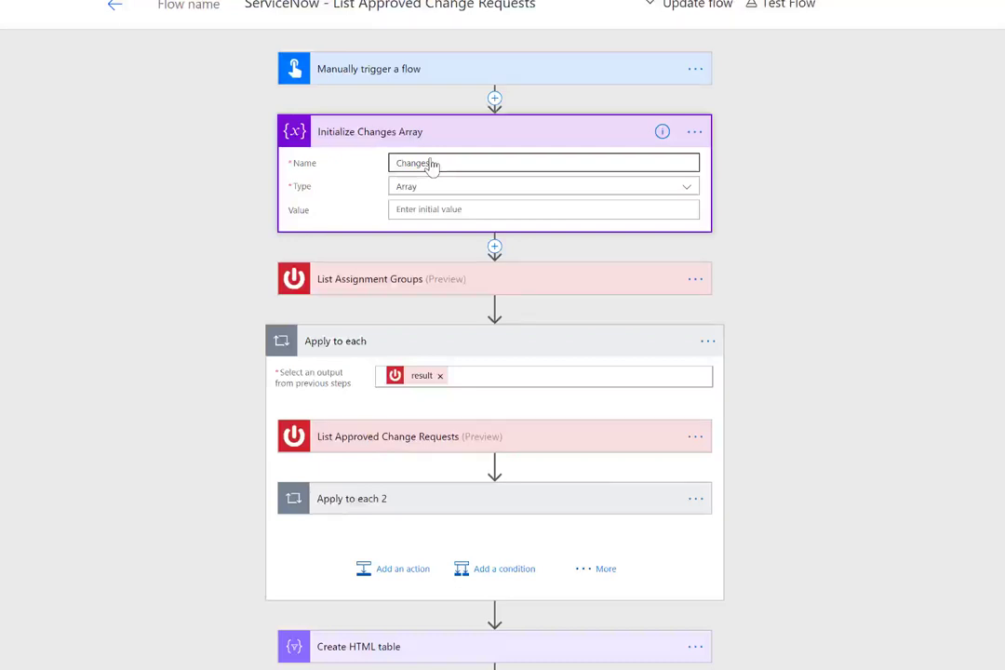
# Show List Assignment Groups' advanced options, with its query of name equal to the Assignment Group input.
pyautogui.click(420, 281)
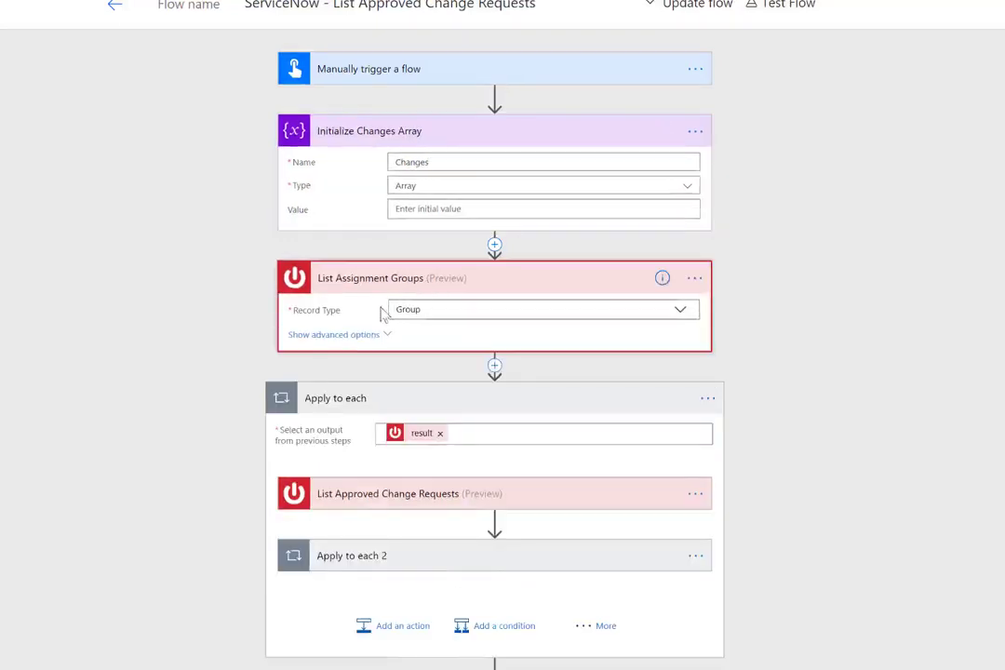
pyautogui.click(354, 335)
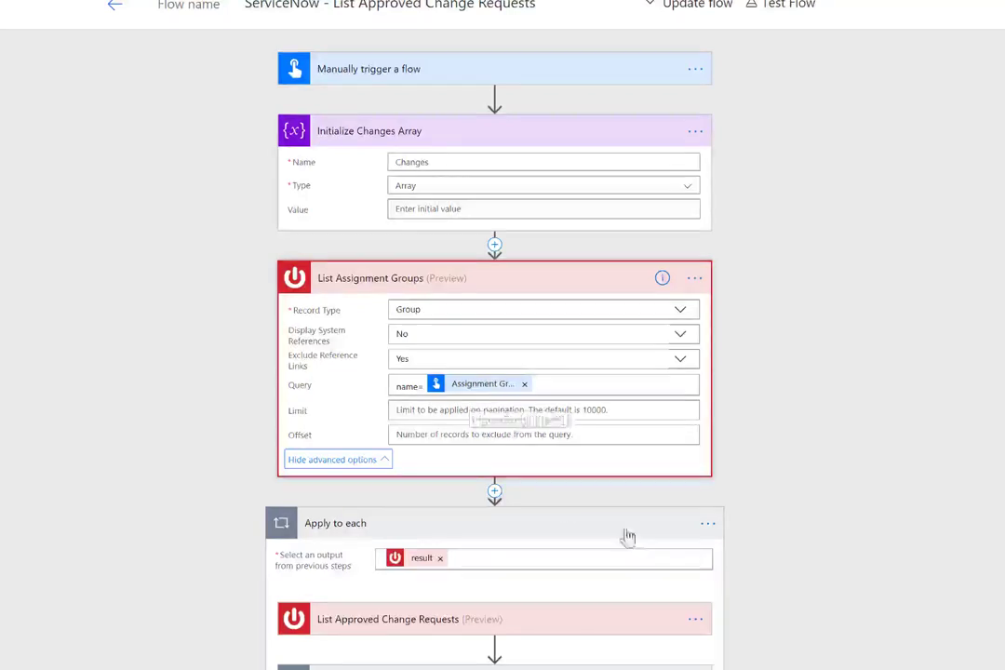
pyautogui.scroll(-1, 847, 521)
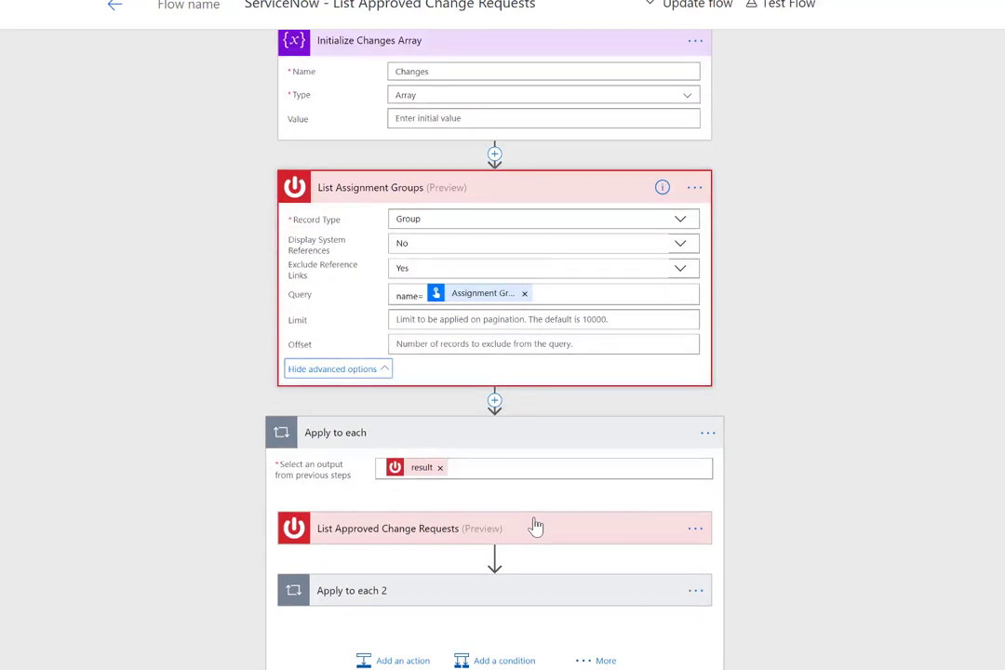
pyautogui.scroll(-1, 775, 484)
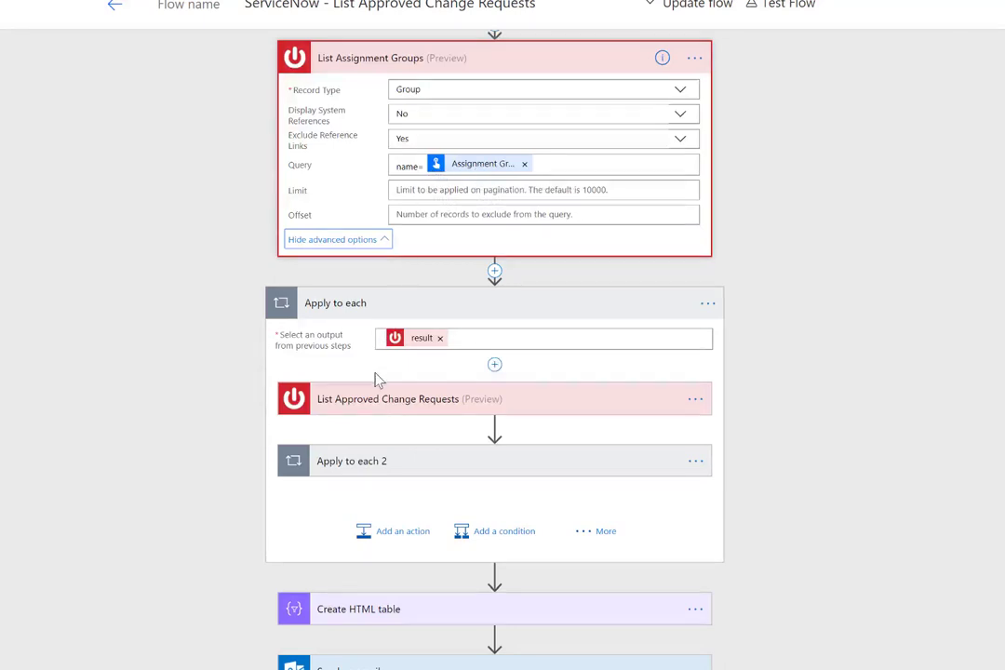
# Expand List Approved Change Requests and highlight its approval=approved and ^state=-2 query conditions.
pyautogui.click(375, 410)
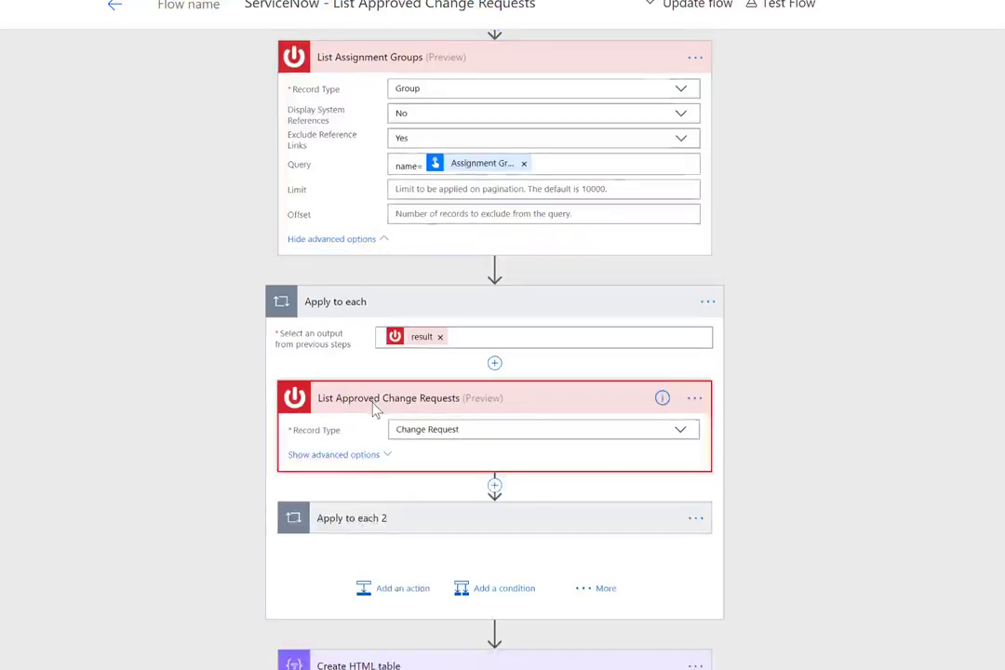
pyautogui.click(338, 455)
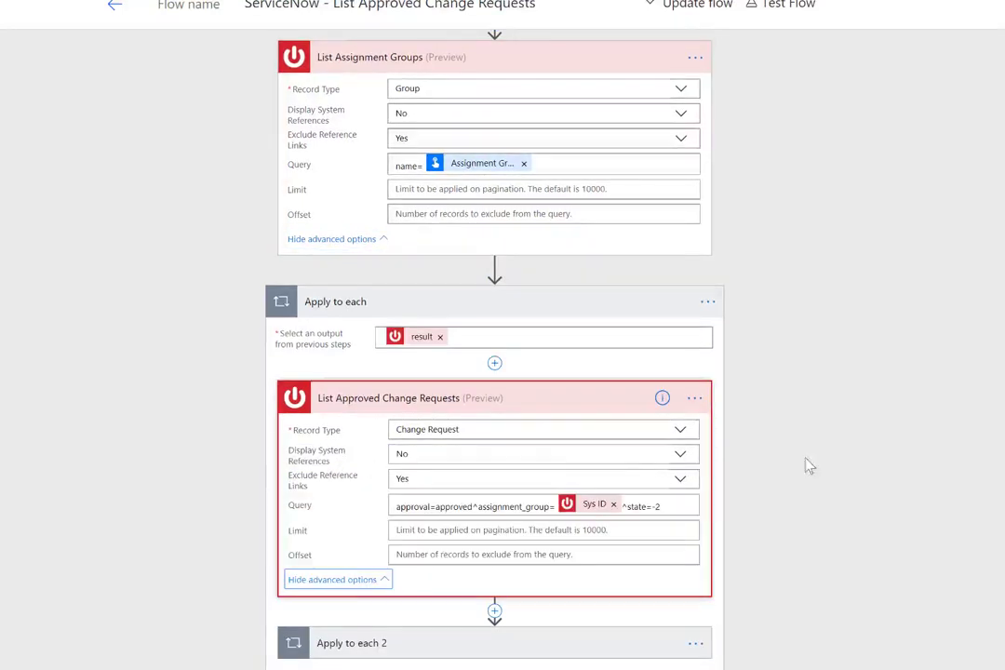
pyautogui.click(475, 431)
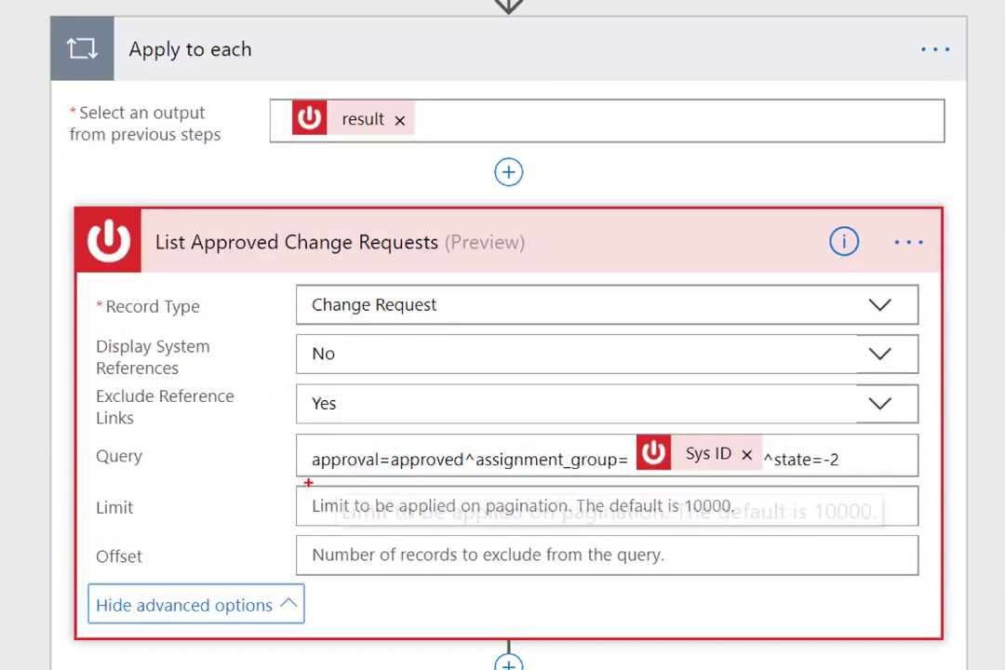
pyautogui.moveTo(310, 481)
pyautogui.mouseDown()
pyautogui.moveTo(475, 476)
pyautogui.moveTo(461, 475)
pyautogui.moveTo(476, 446)
pyautogui.mouseUp()
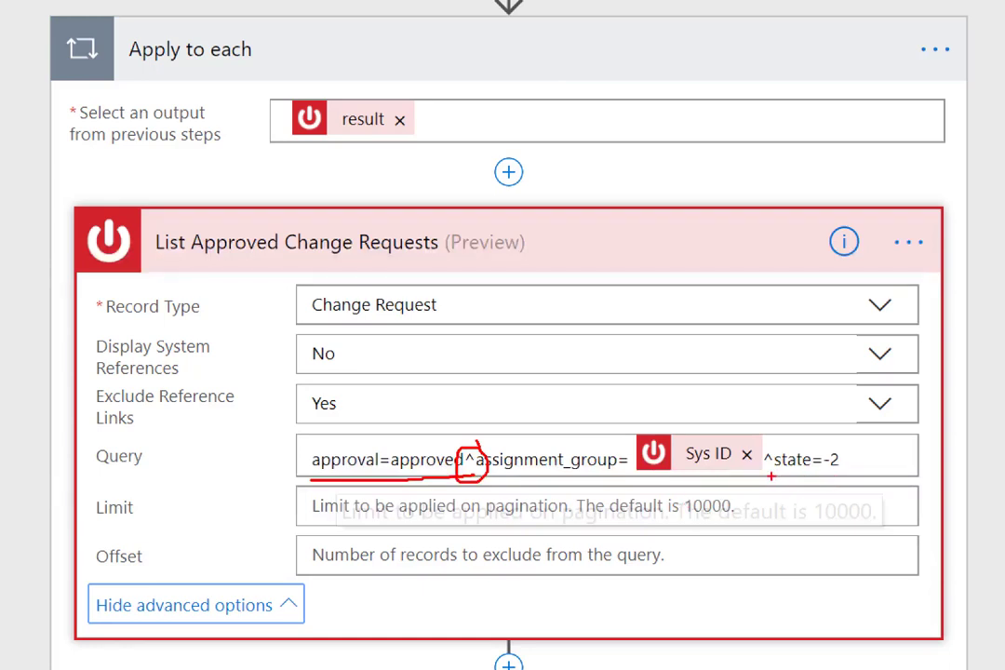
pyautogui.moveTo(770, 476); pyautogui.dragTo(861, 478)
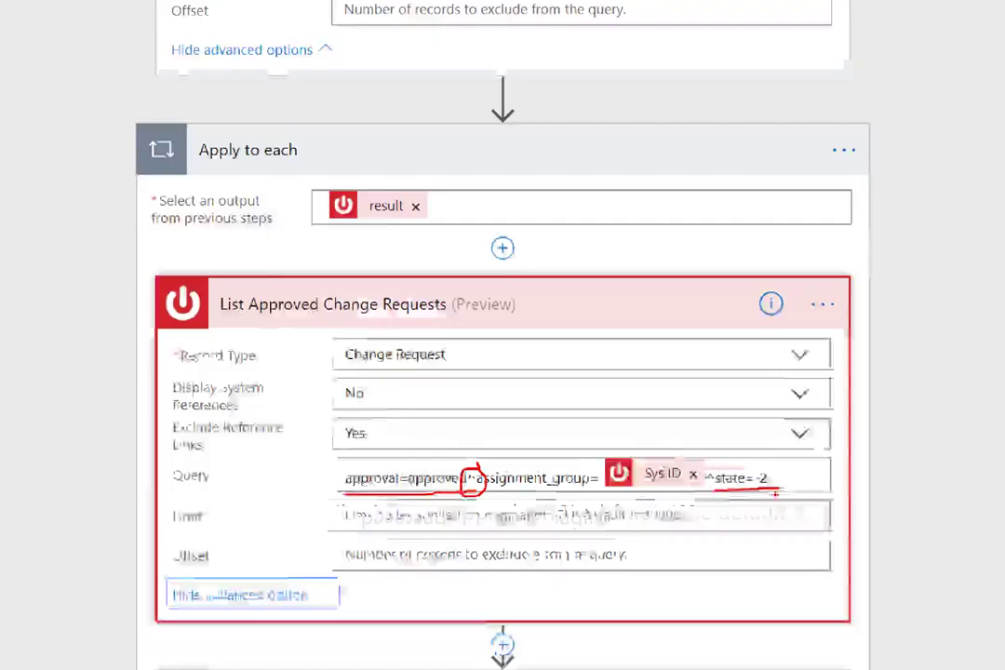
pyautogui.scroll(-3, 421, 462)
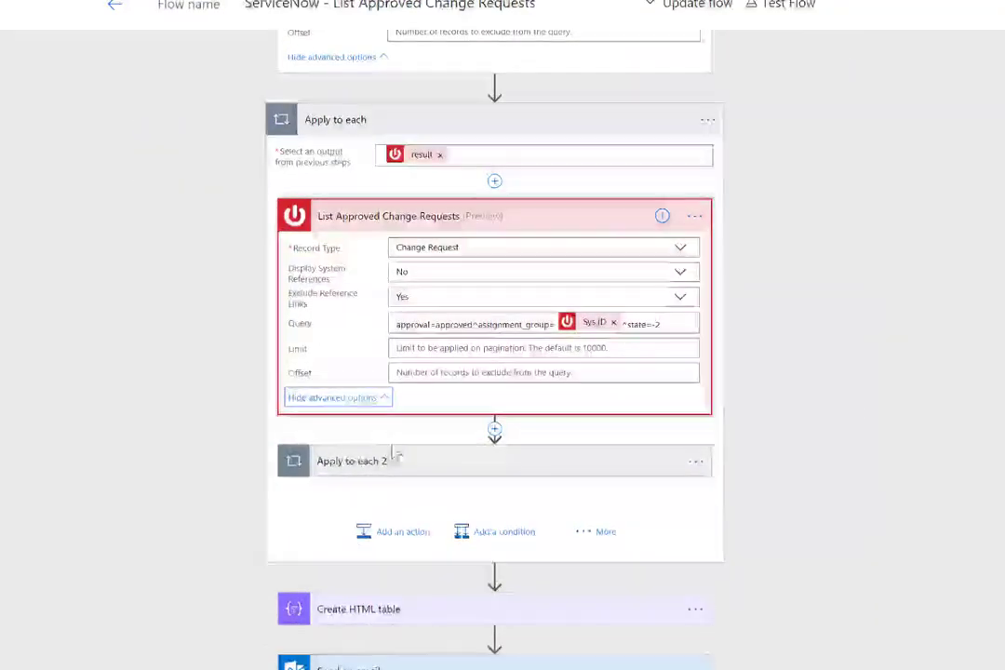
# Expand the Apply to each 2 loop and its Get Record step fetching a User by Assigned to.
pyautogui.click(379, 460)
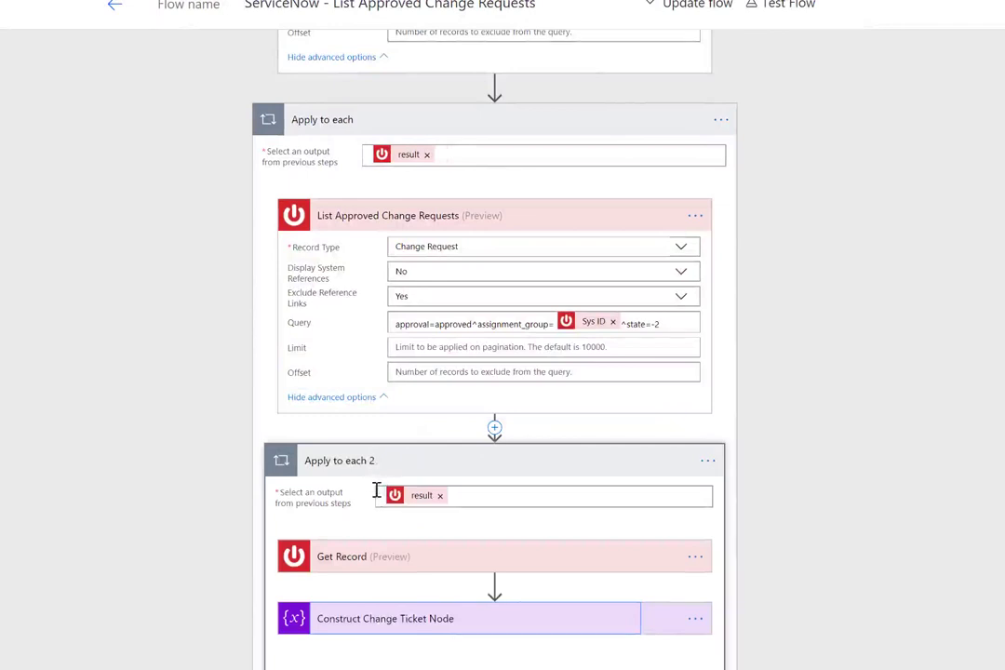
pyautogui.scroll(-3, 376, 488)
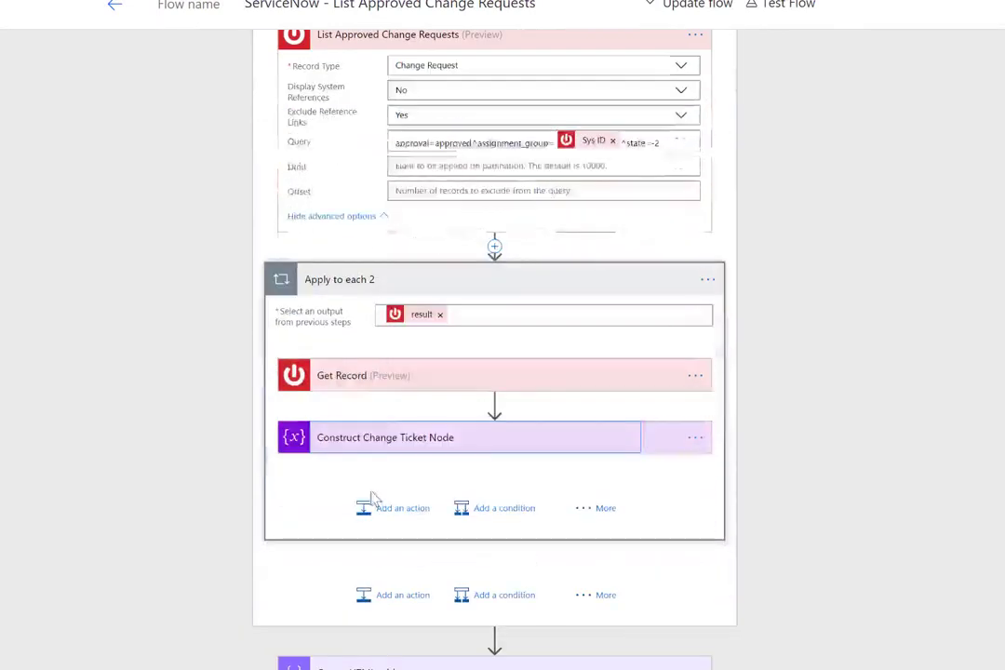
pyautogui.click(394, 383)
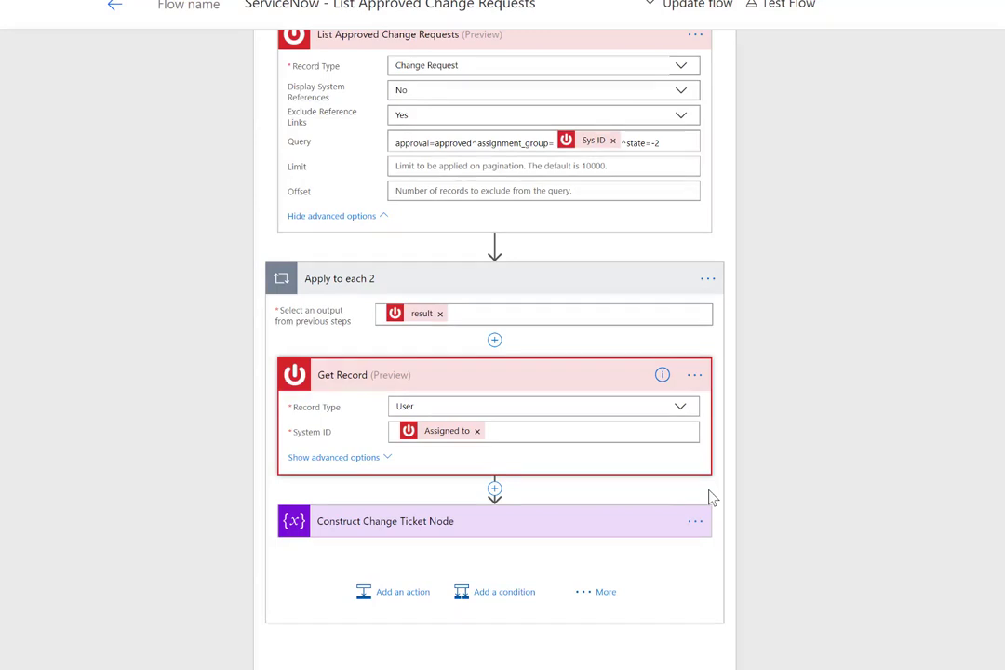
# Expand Construct Change Ticket Node and Get Record's advanced reference settings, then review both.
pyautogui.click(443, 520)
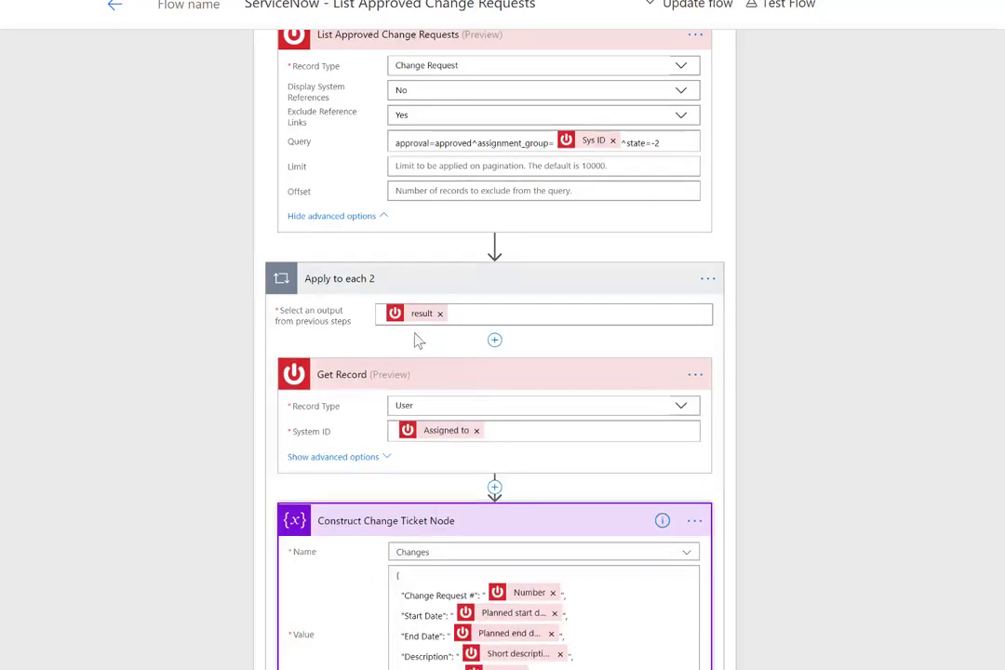
pyautogui.moveTo(435, 441)
pyautogui.click(351, 458)
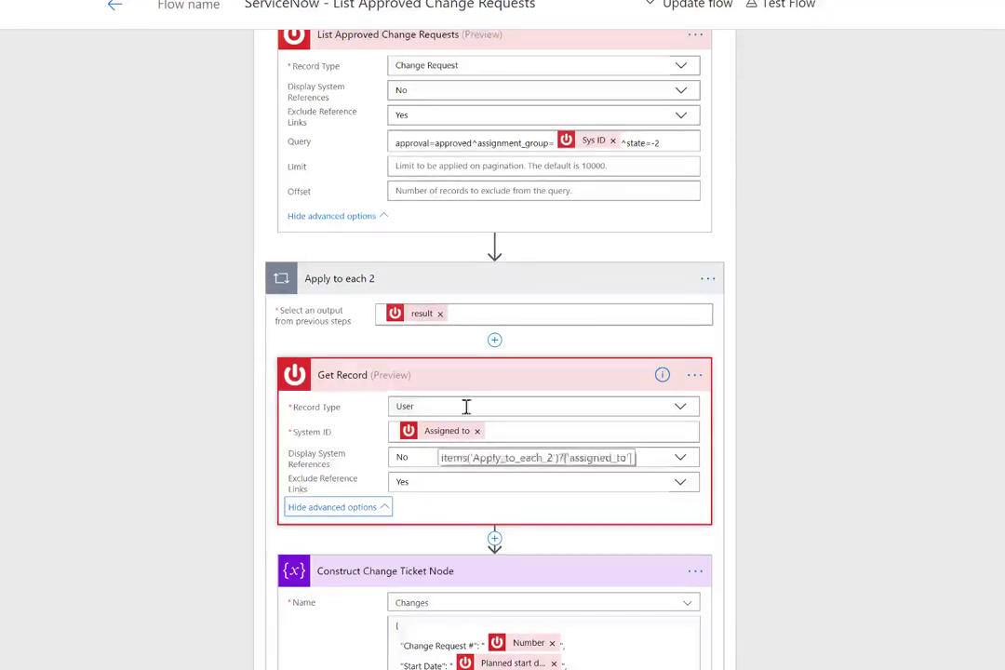
pyautogui.scroll(1, 614, 311)
pyautogui.scroll(2, 614, 312)
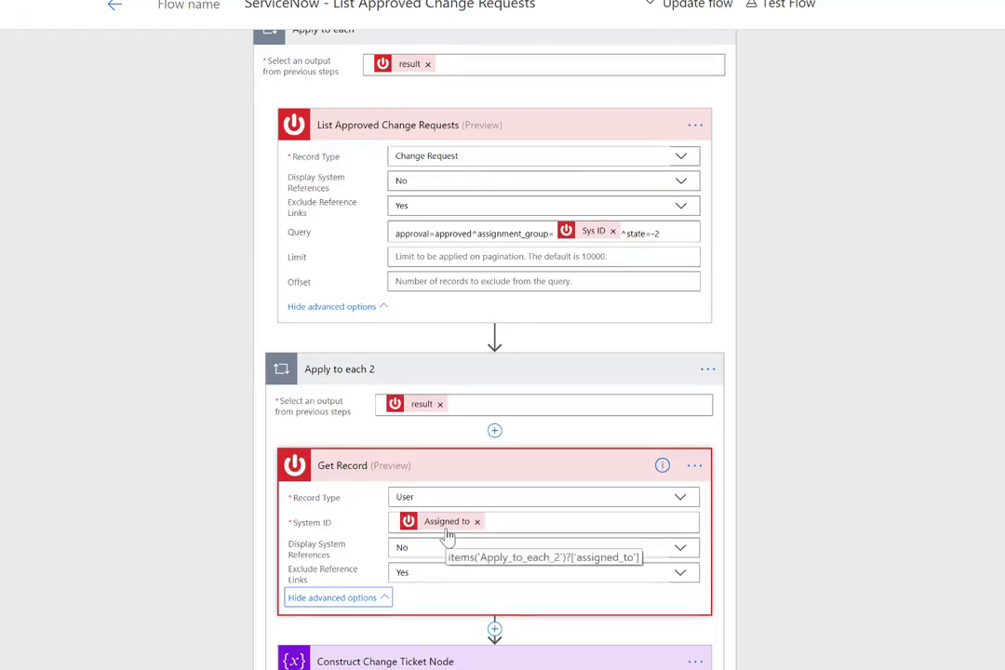
pyautogui.scroll(-2, 489, 513)
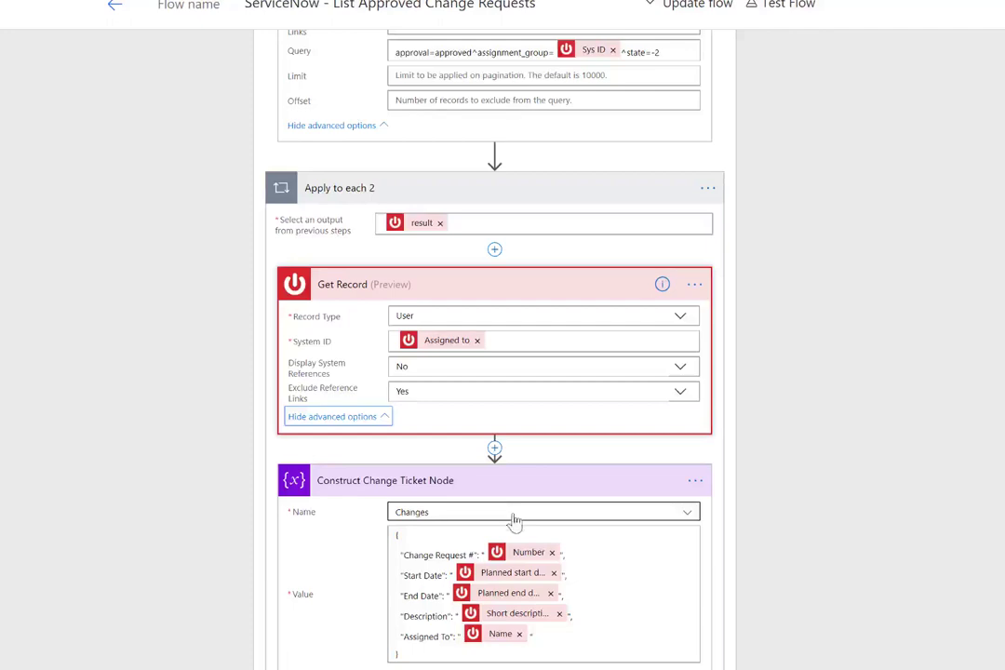
pyautogui.scroll(-2, 503, 521)
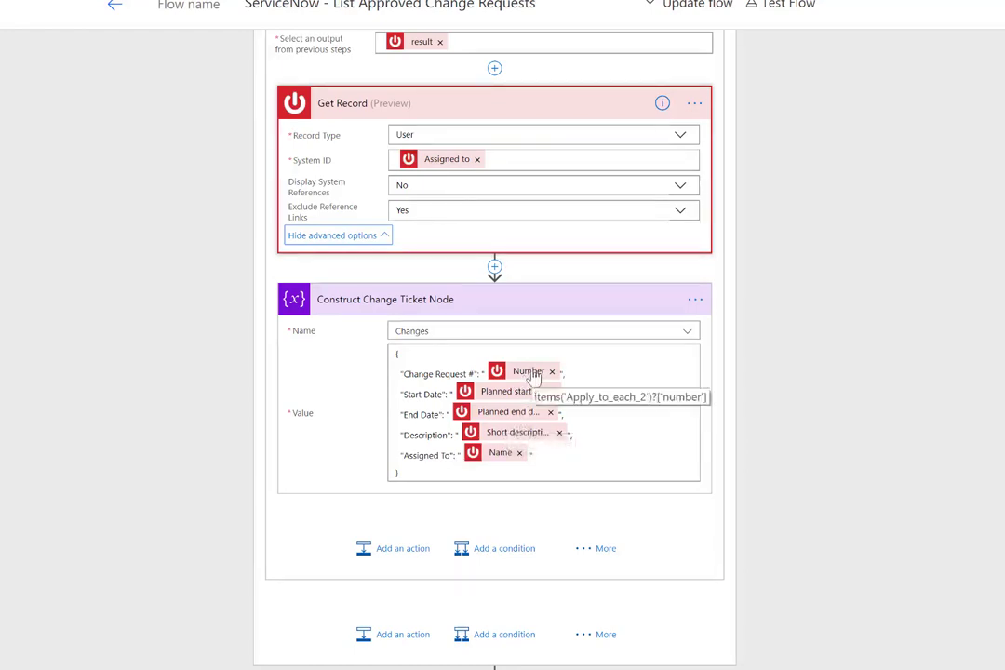
pyautogui.scroll(-1, 513, 543)
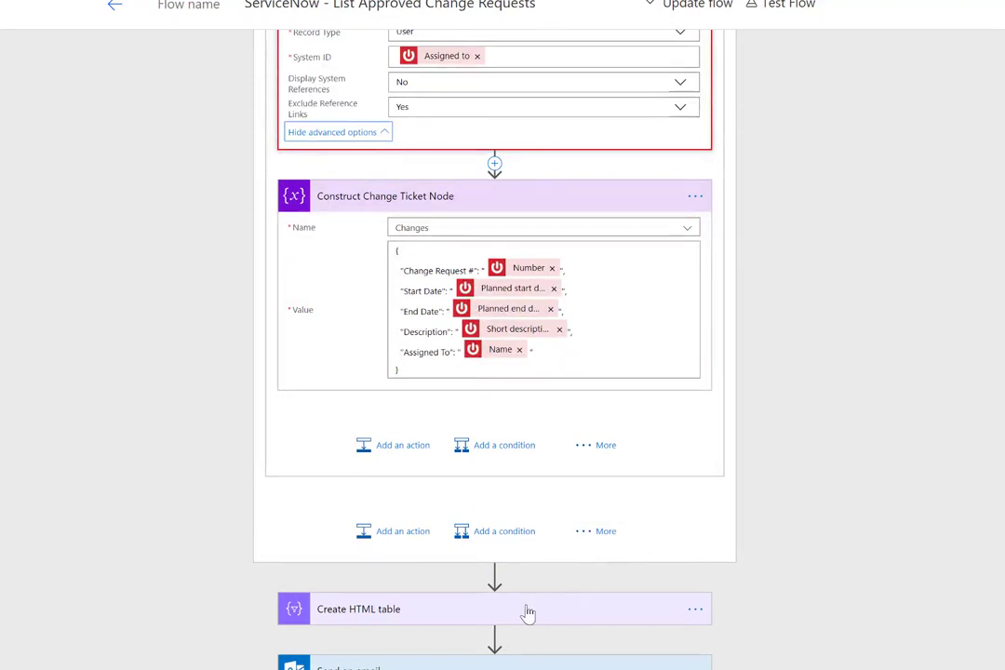
# Expand Create HTML table to show its Changes source, headers Yes and Automatic columns.
pyautogui.click(527, 612)
pyautogui.scroll(-1, 889, 595)
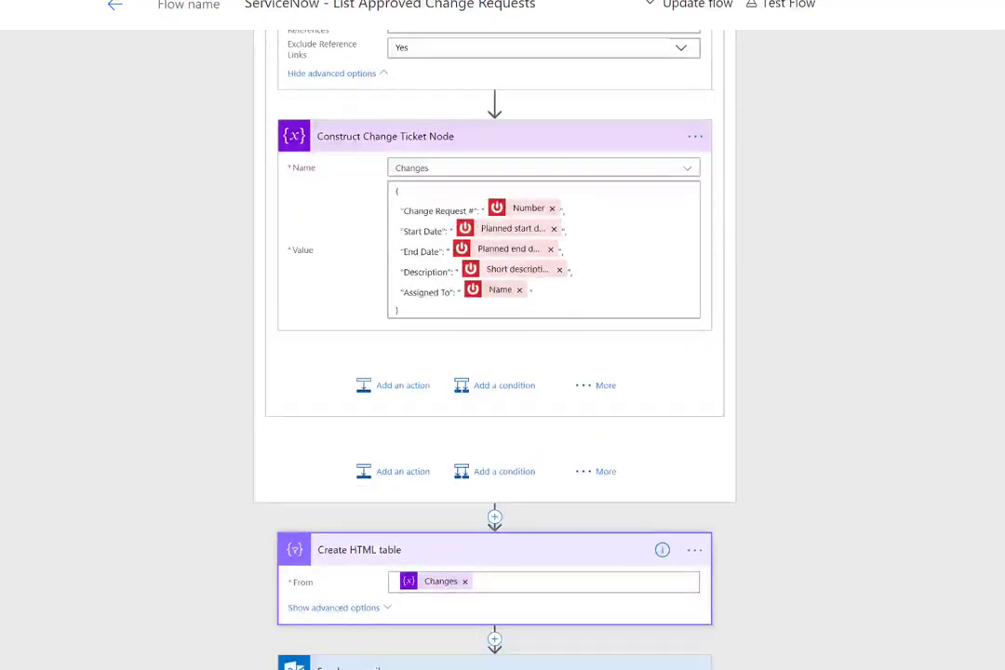
pyautogui.click(350, 616)
pyautogui.scroll(-1, 787, 559)
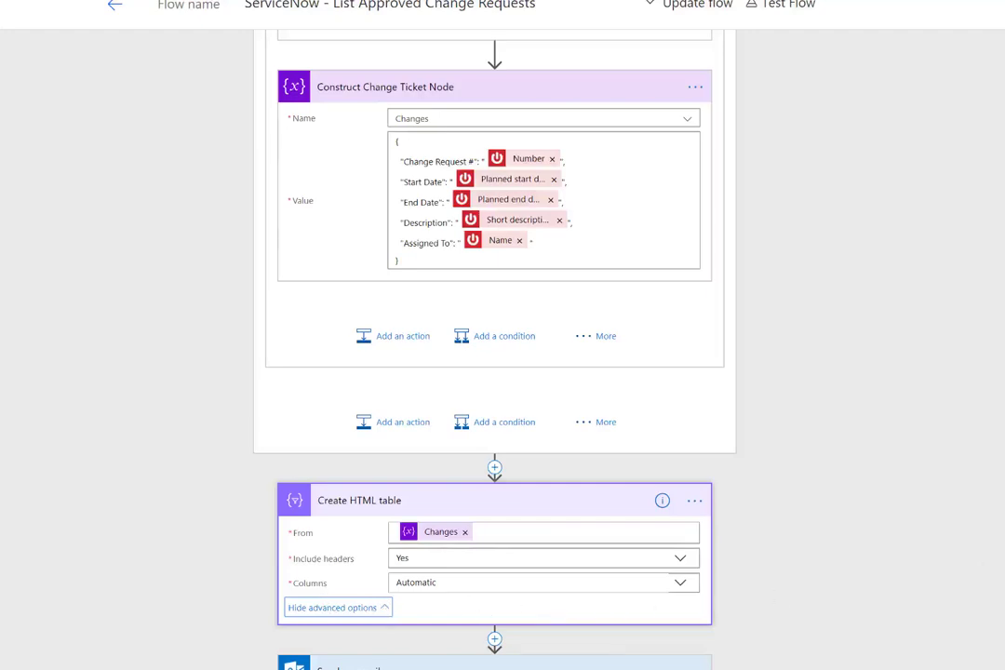
# Scroll down to the Send an email step with its Upcoming Approved Change Requests subject.
pyautogui.scroll(-6, 821, 614)
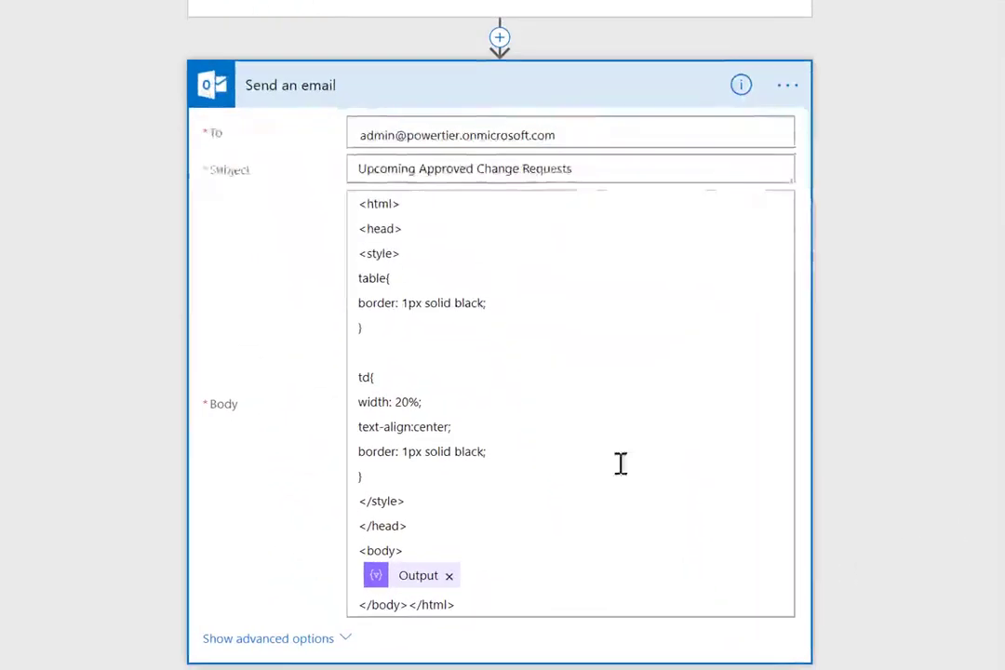